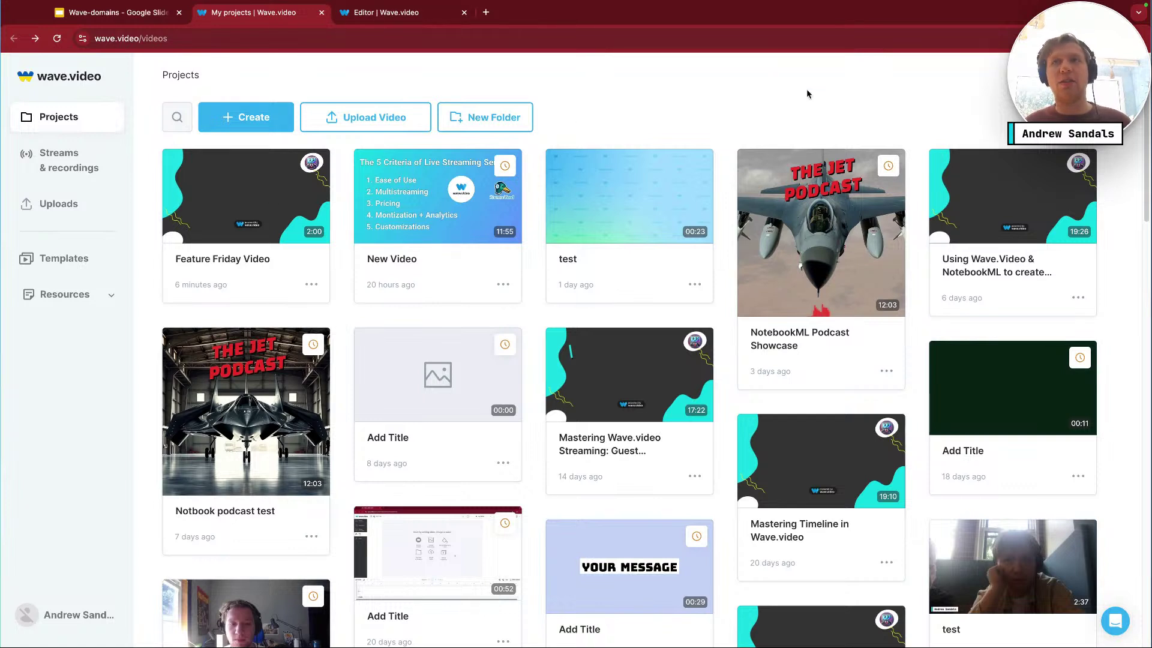
- Open the embed settings of the NotebookML Podcast Showcase project and enable embedding for the video
click(886, 372)
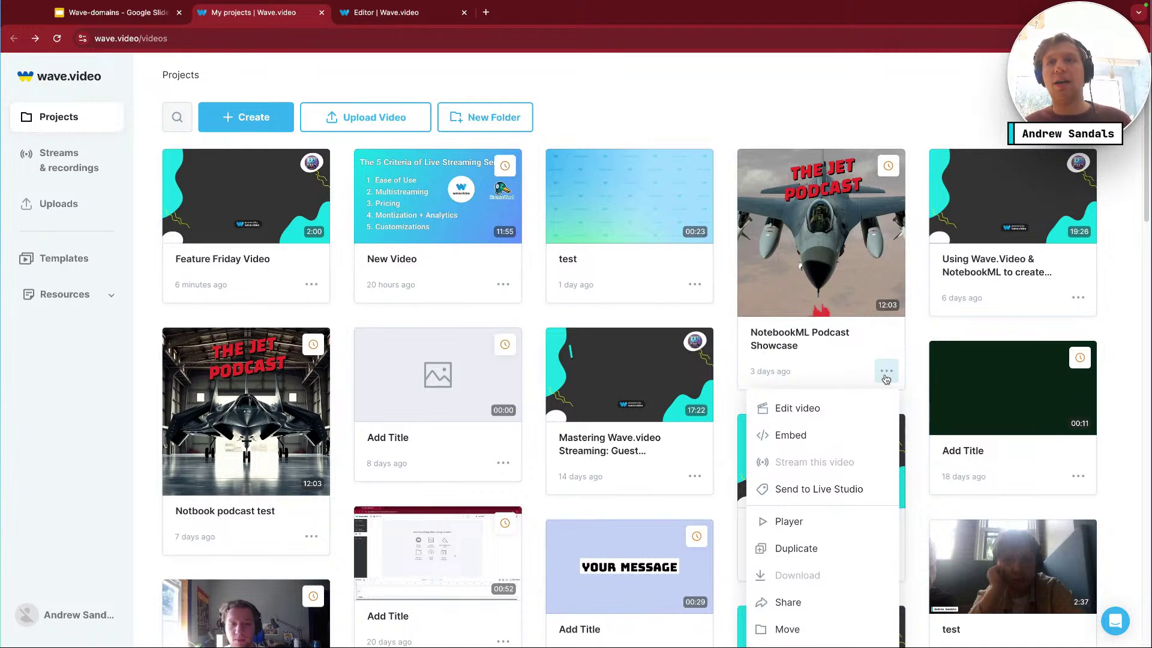
click(864, 105)
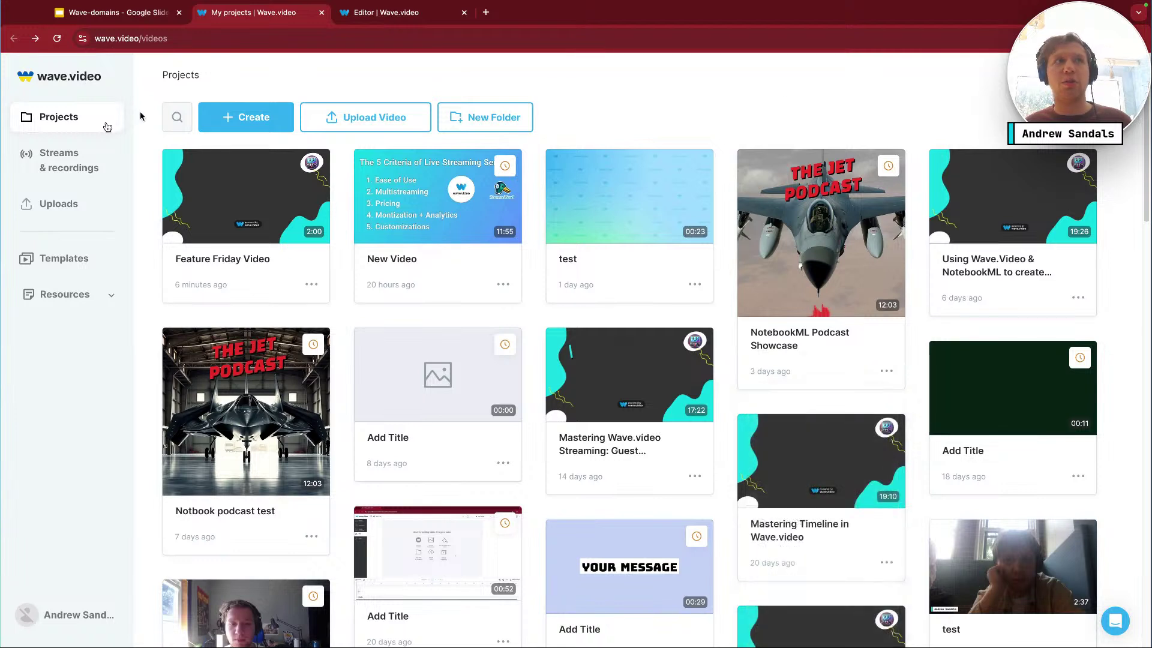
click(886, 371)
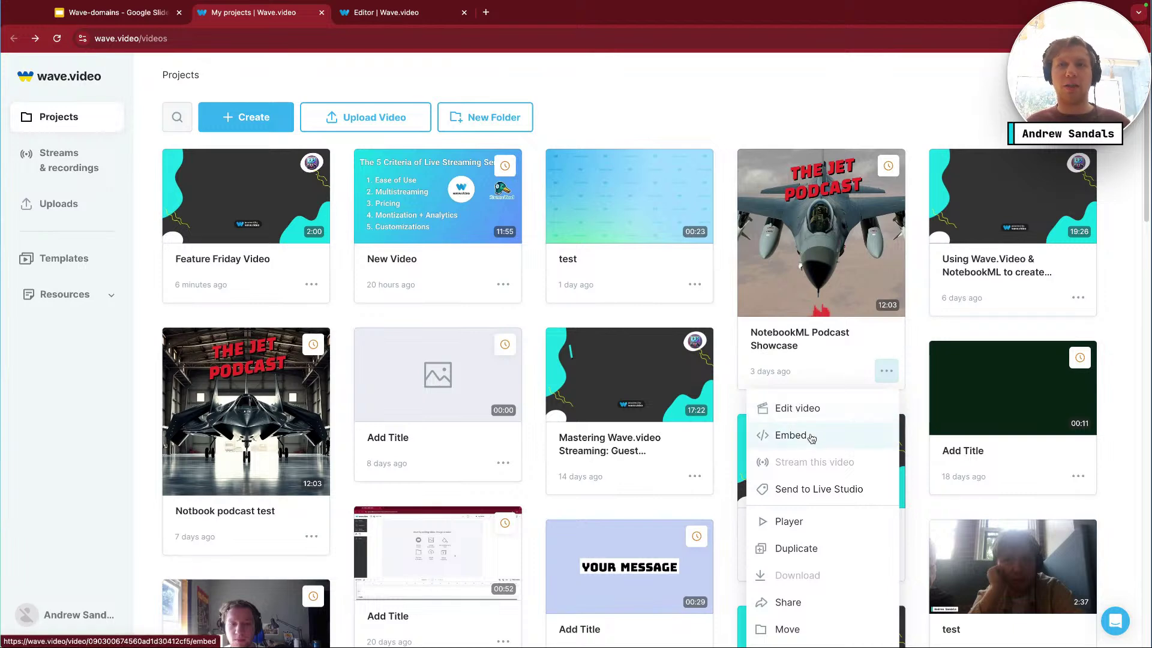
click(792, 436)
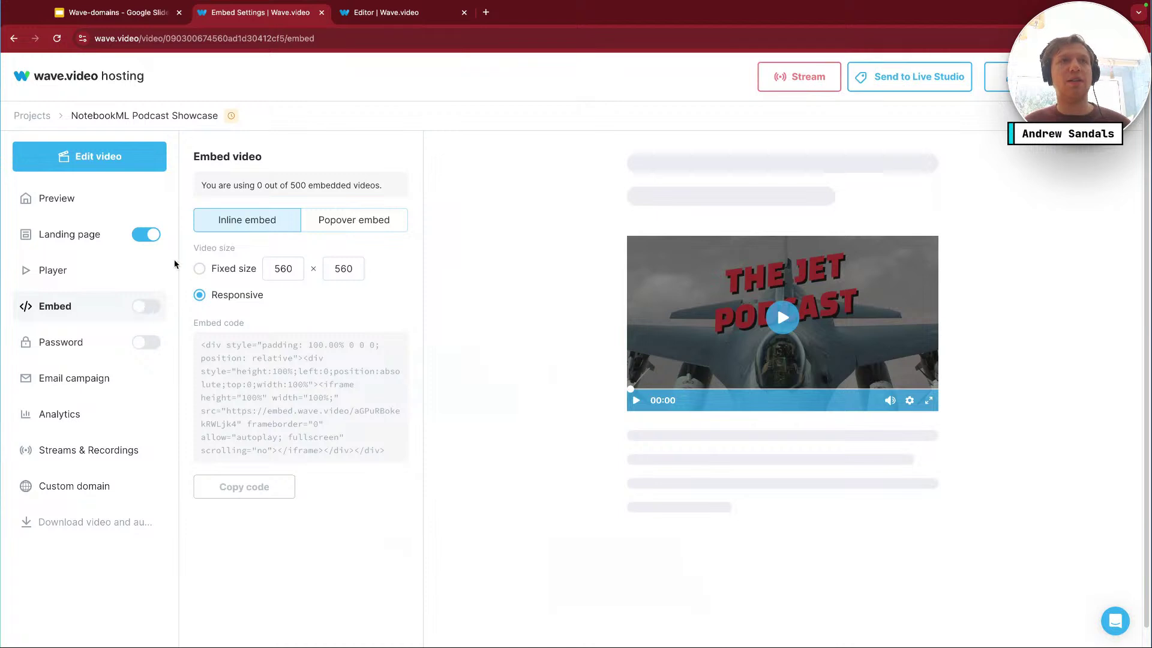
click(144, 312)
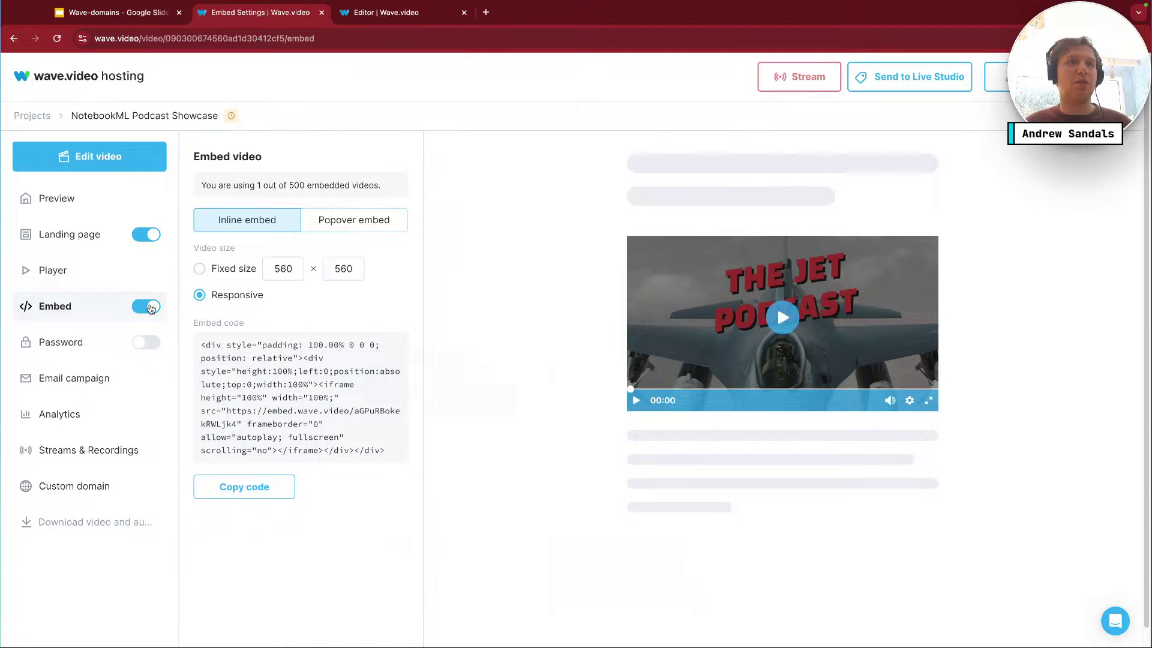
- Compare the Fixed size and Responsive options for the inline embed, keeping Responsive, and copy the embed code
click(199, 268)
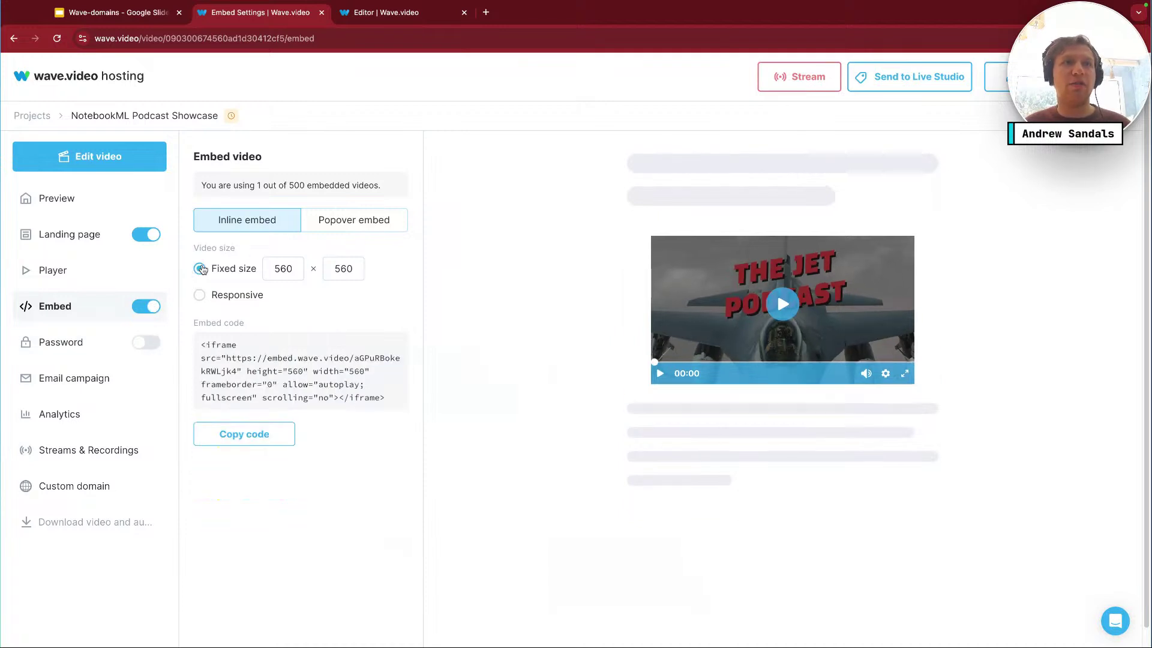
click(202, 295)
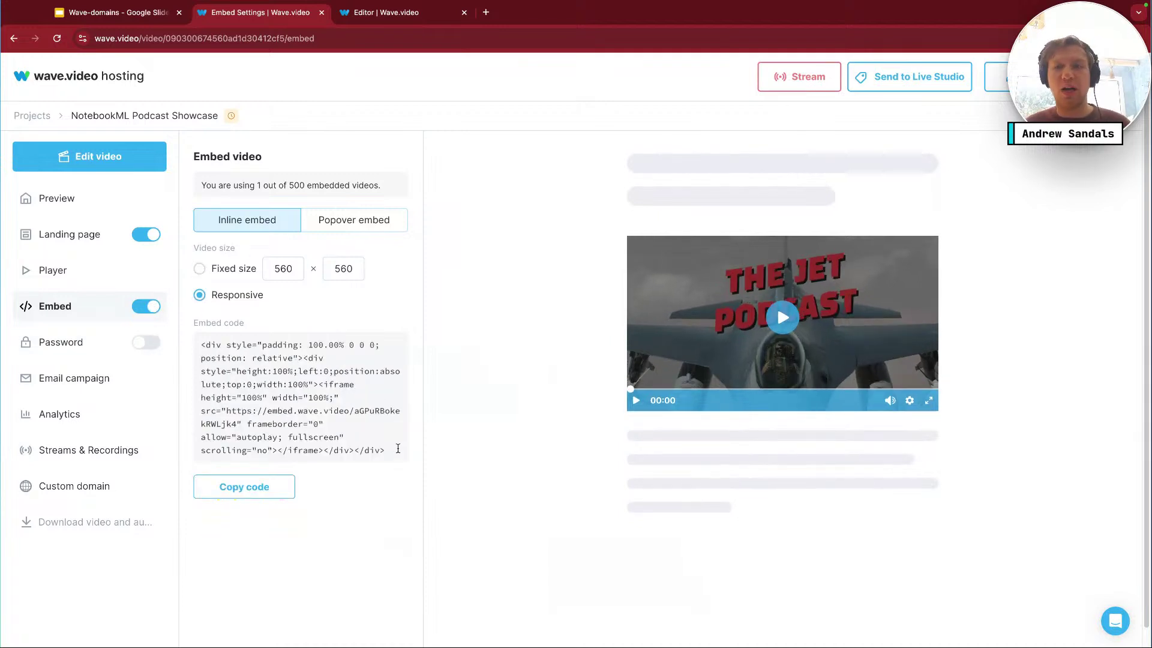
click(248, 487)
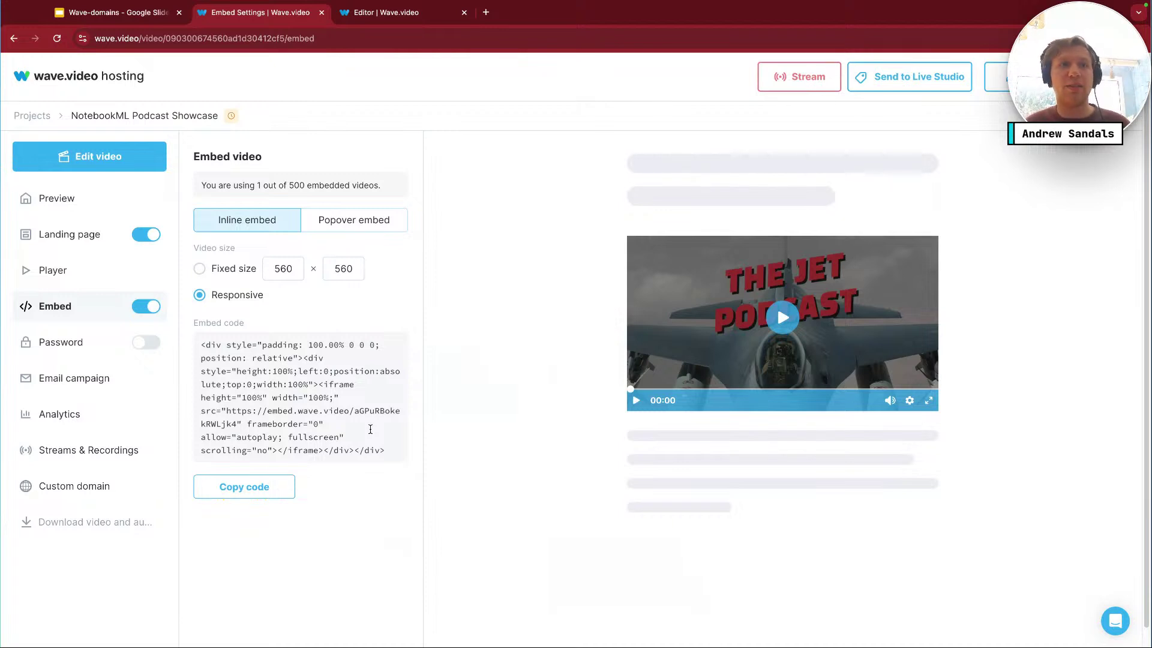
drag(391, 455, 202, 344)
click(216, 345)
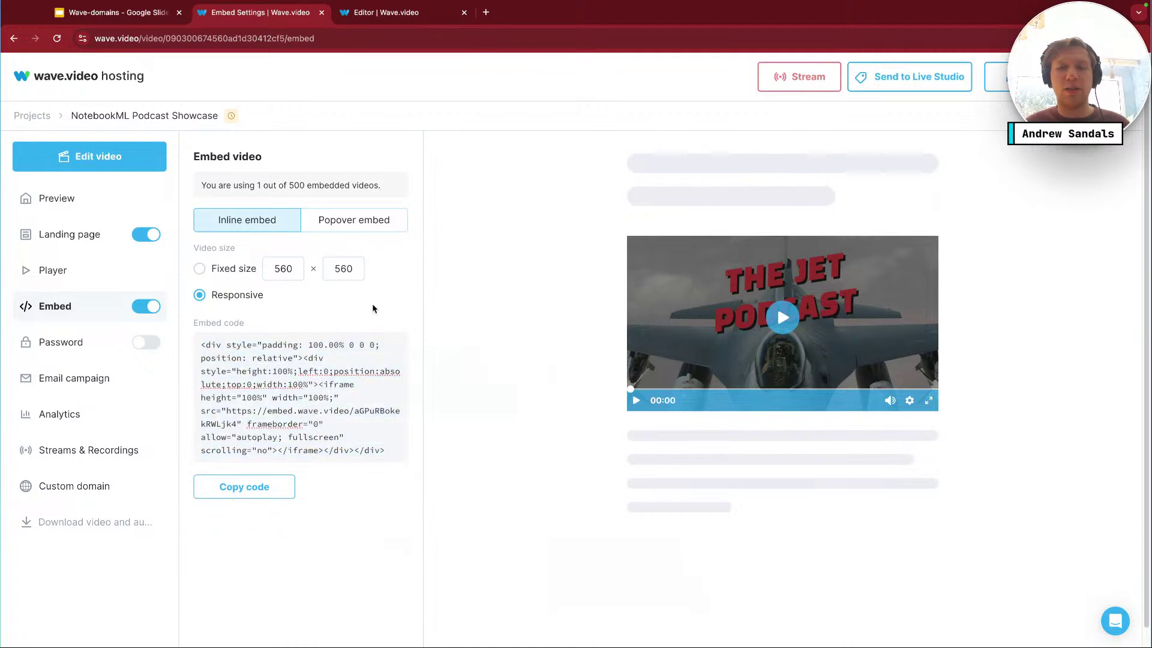
drag(387, 452, 192, 342)
click(349, 315)
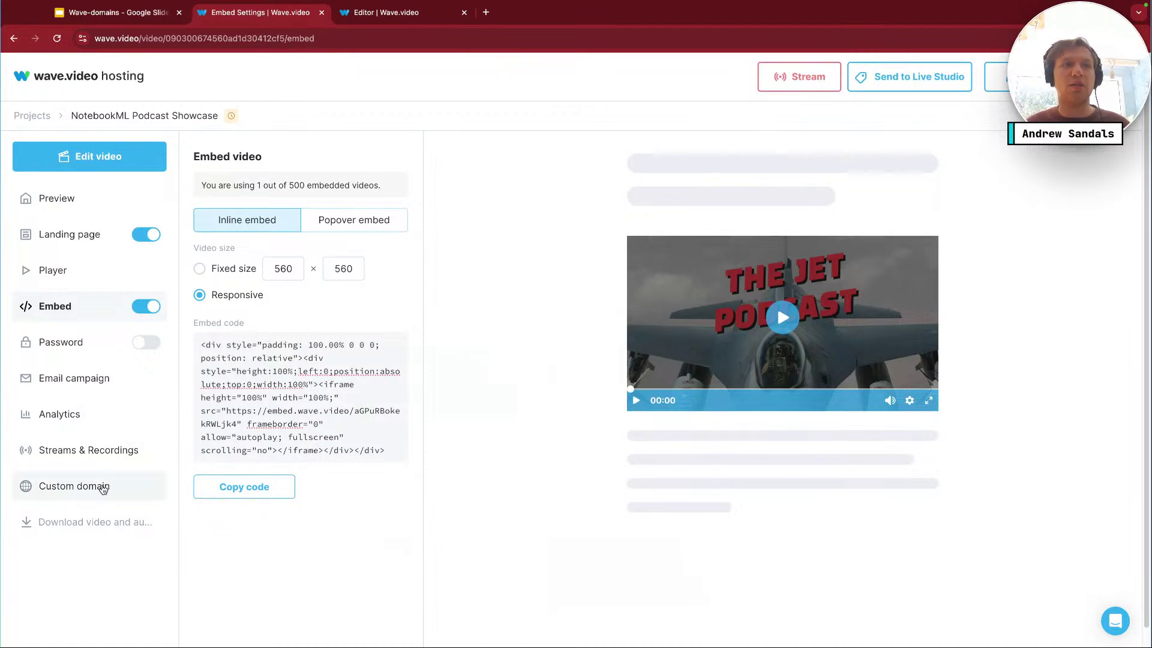
- Review the video's custom domain instructions and present the Wave-domains deck in Google Slides through to the highlighted CNAME record
click(104, 489)
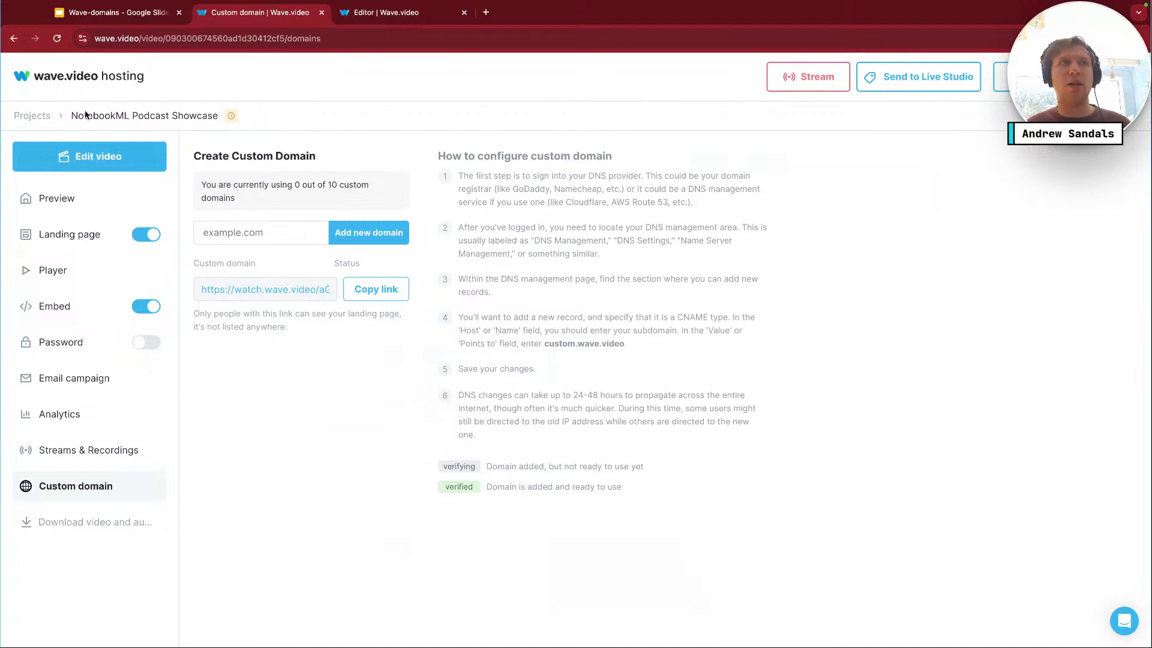
click(116, 13)
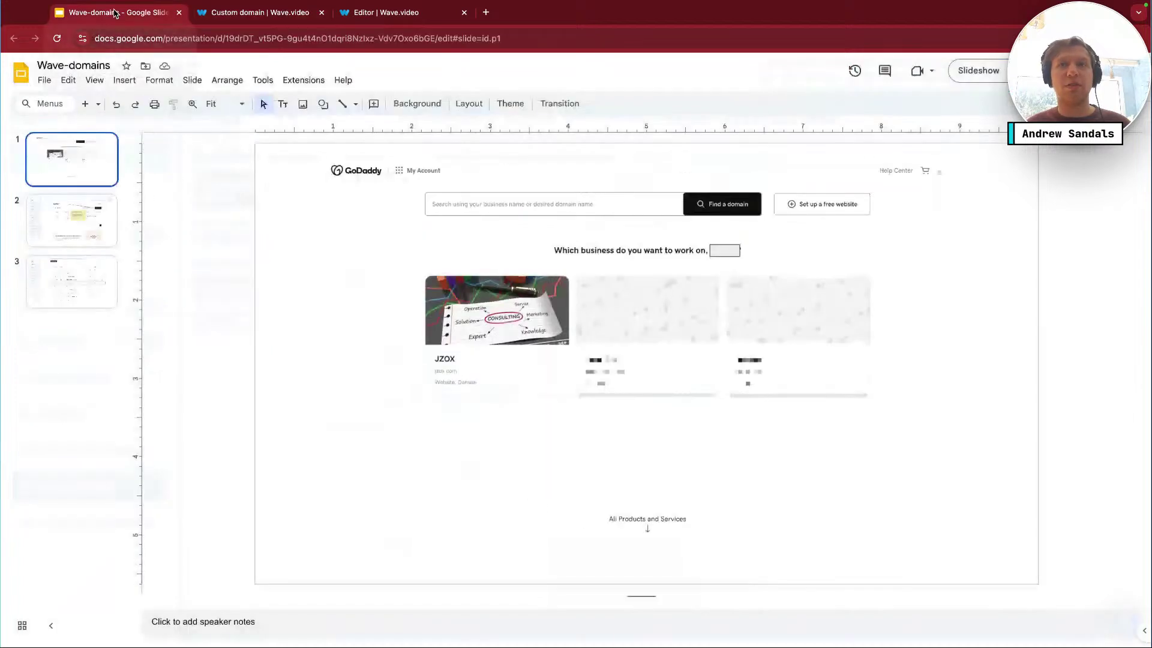
click(978, 71)
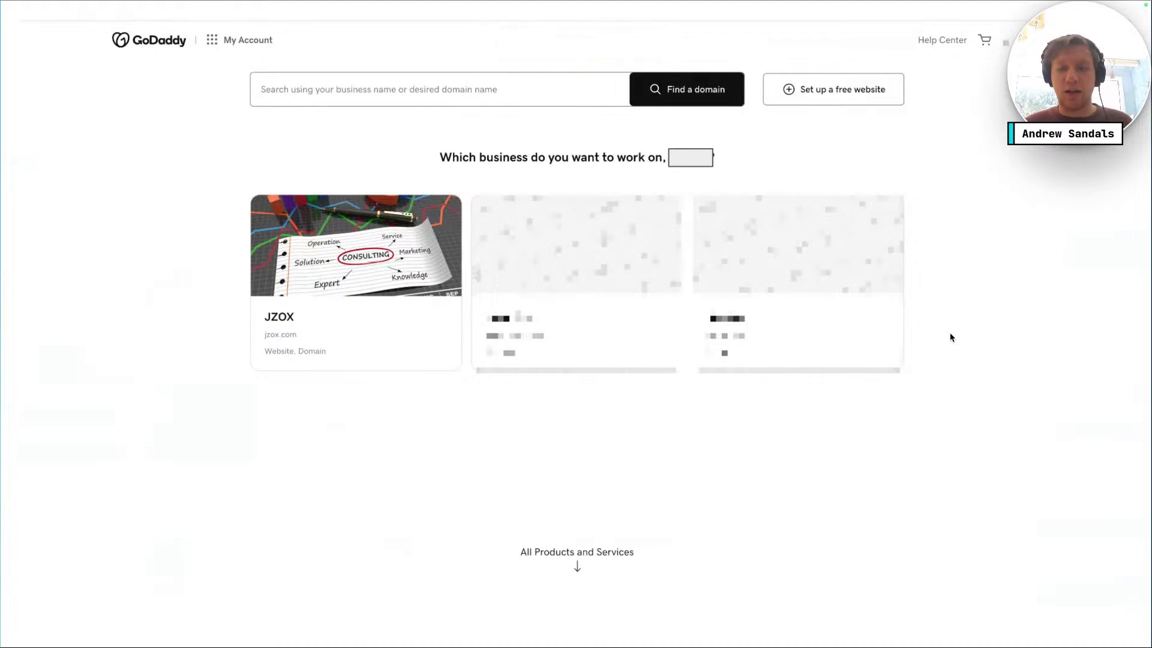
key(Right)
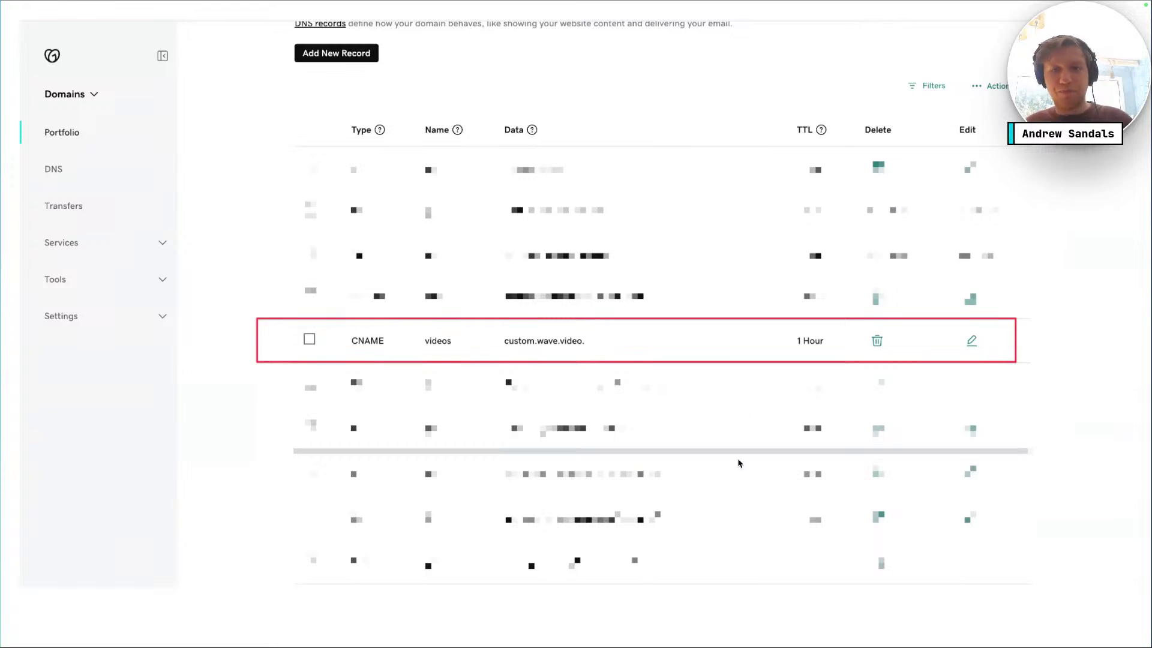
key(Escape)
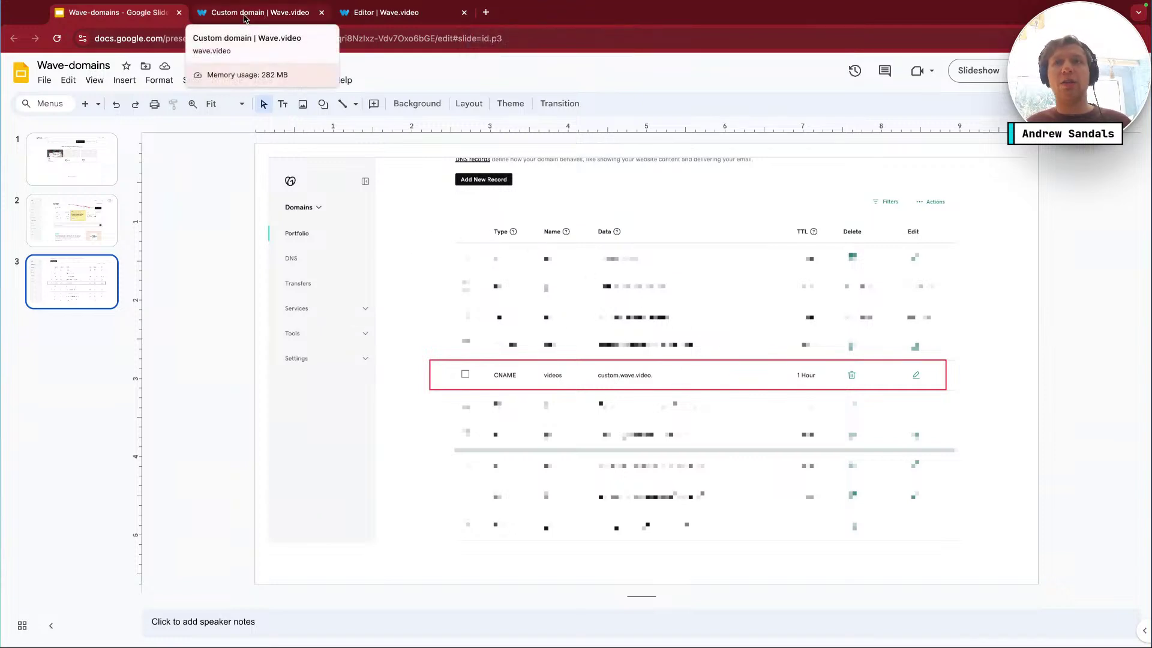
- Return to Wave.video and try to add videos.jzox.com as a new custom domain for the video
click(244, 18)
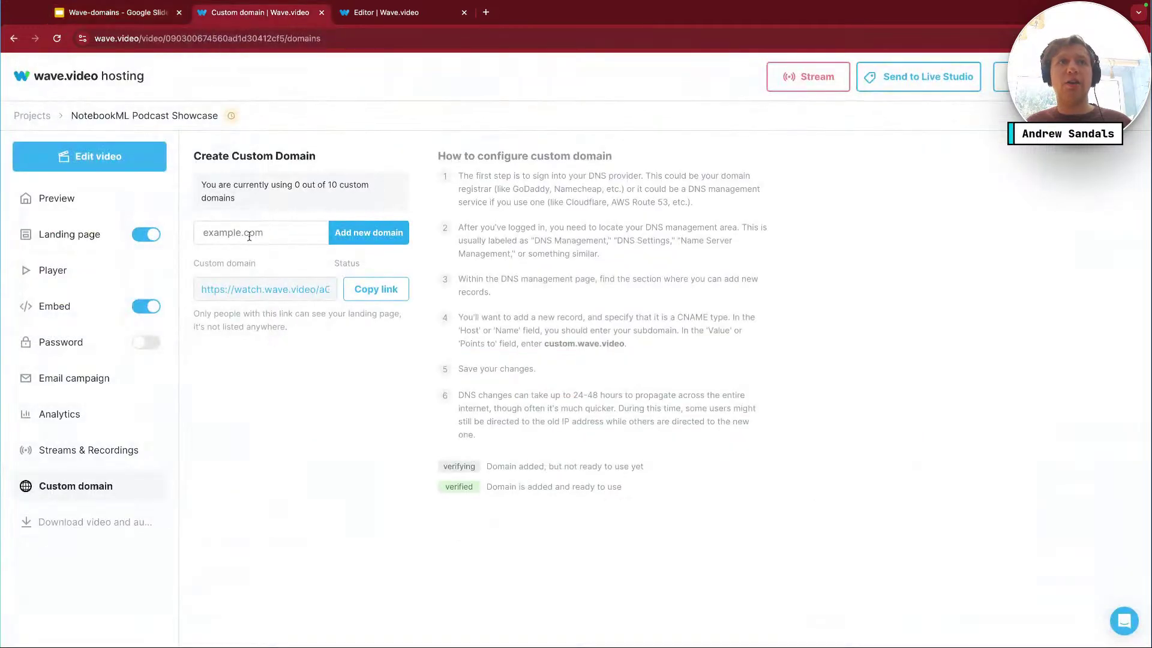
click(142, 16)
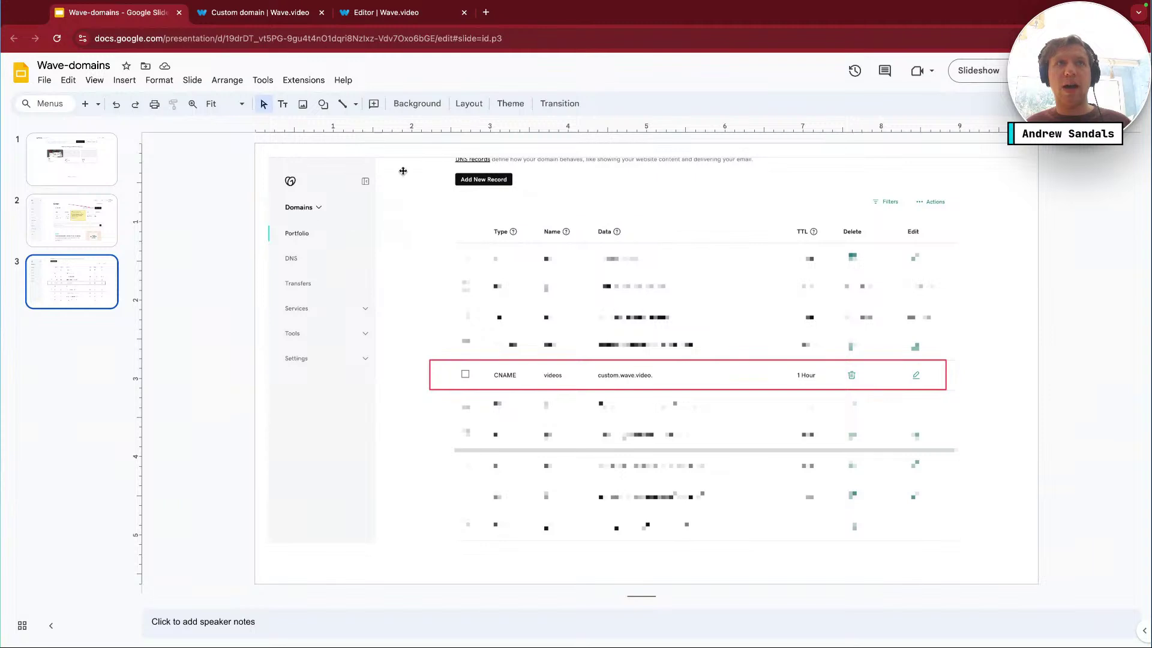
click(236, 18)
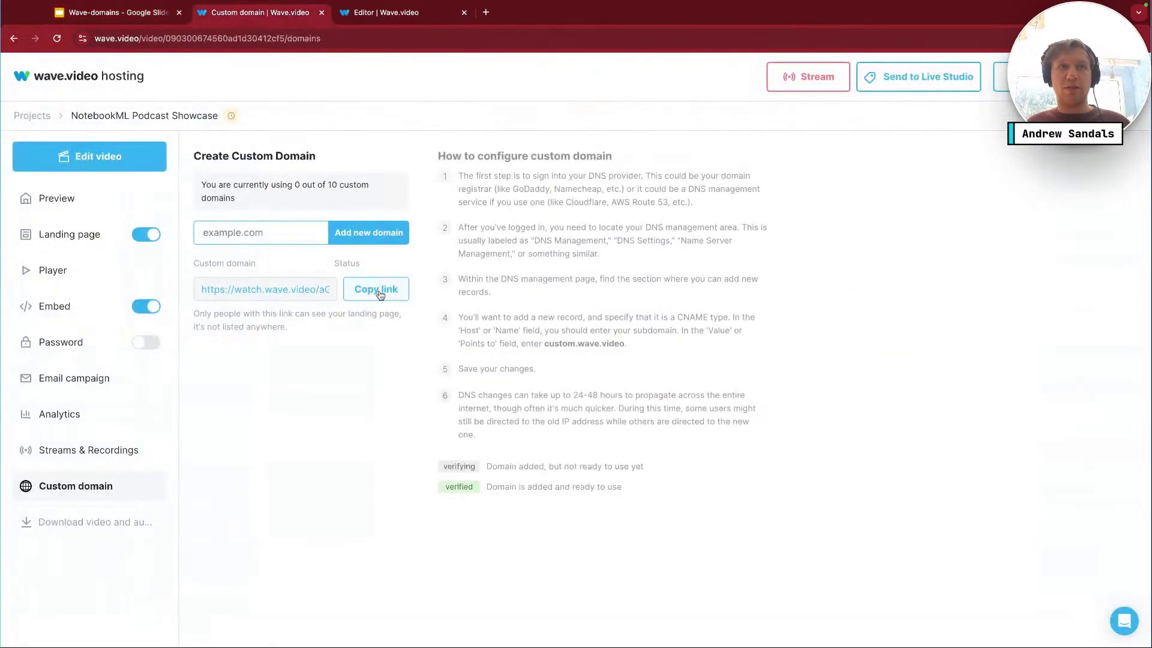
click(289, 244)
text(vi)
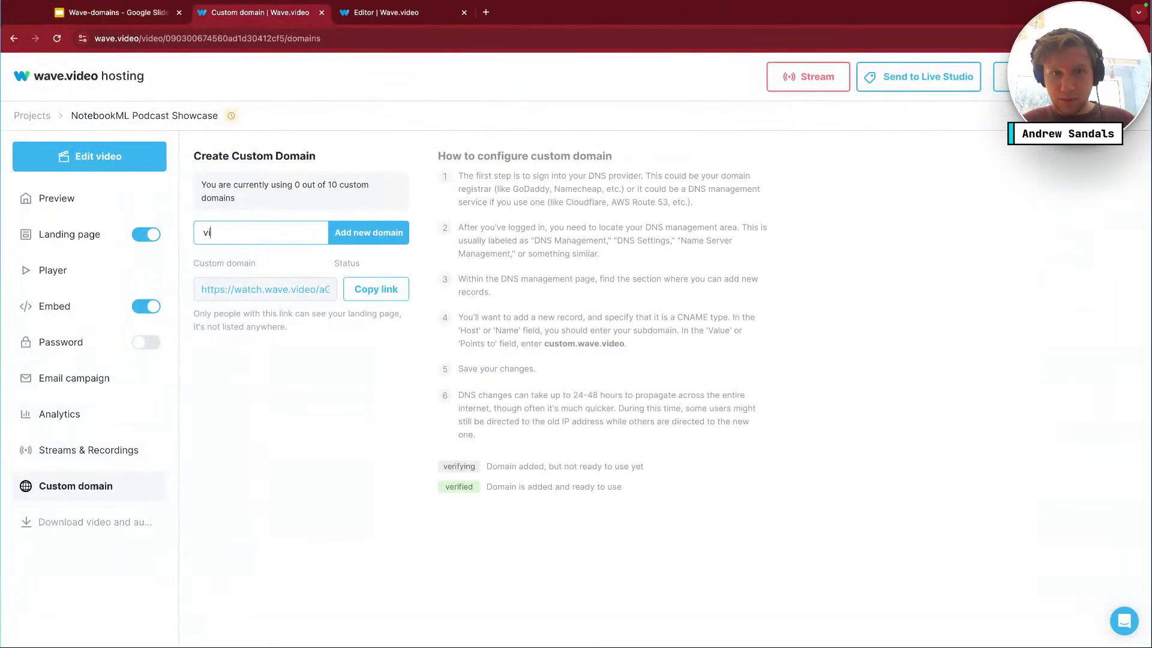
text(deos.j)
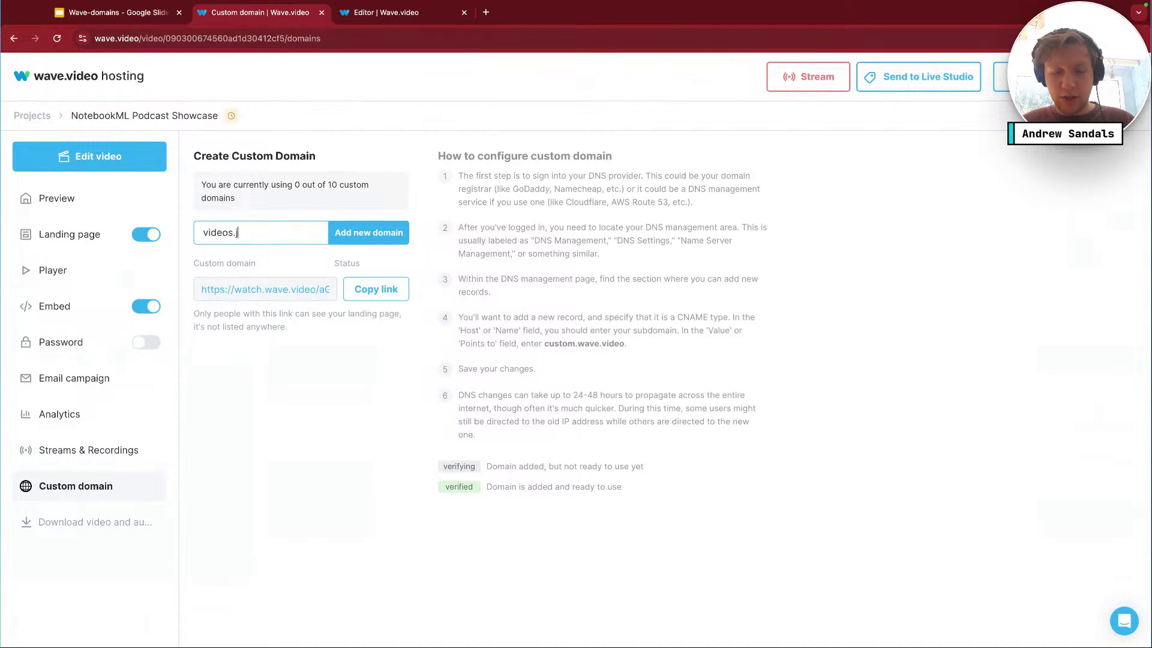
text(zox.com)
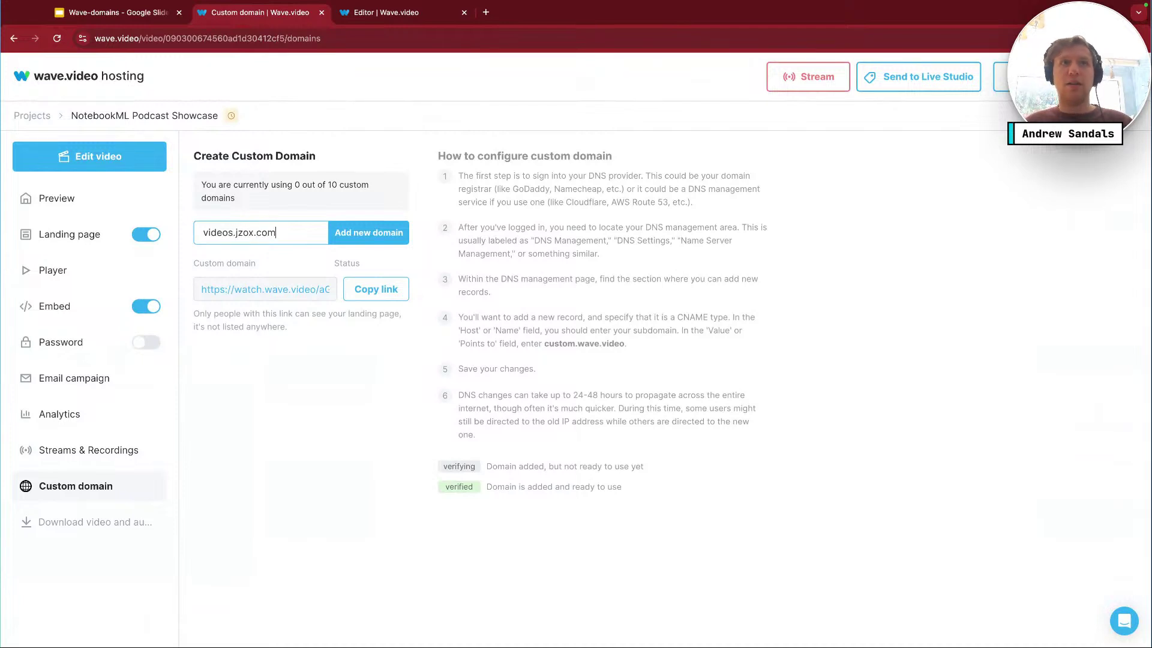
click(368, 233)
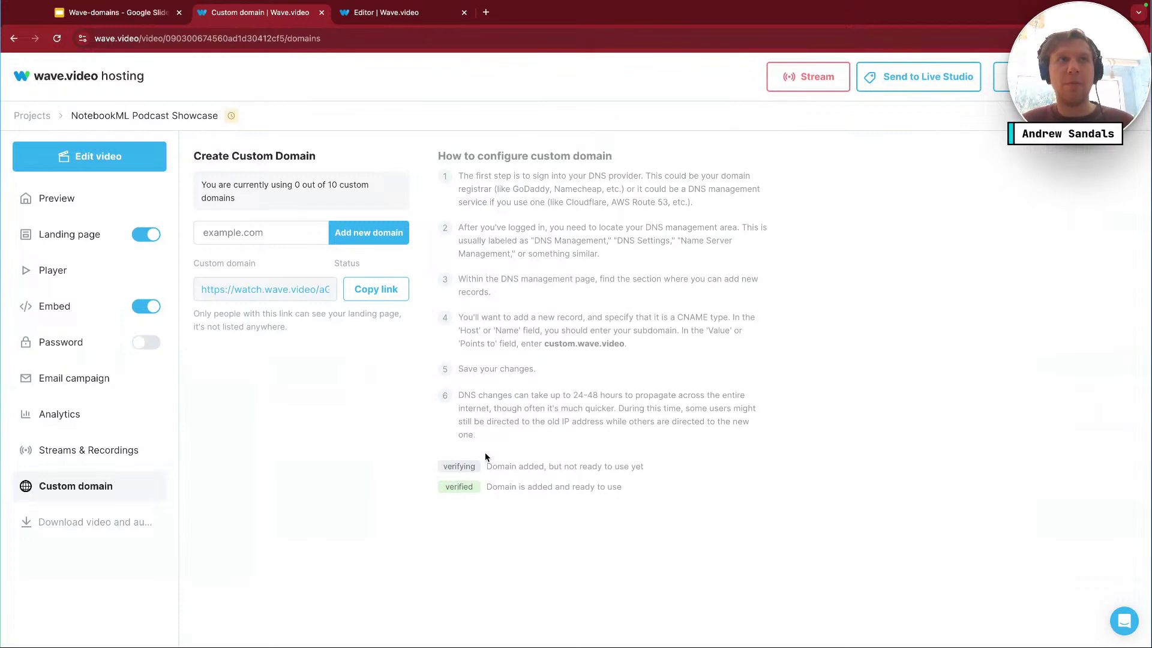
- Compare the Wave.video custom domain instructions with the CNAME record shown in the Wave-domains deck in Google Slides
click(230, 238)
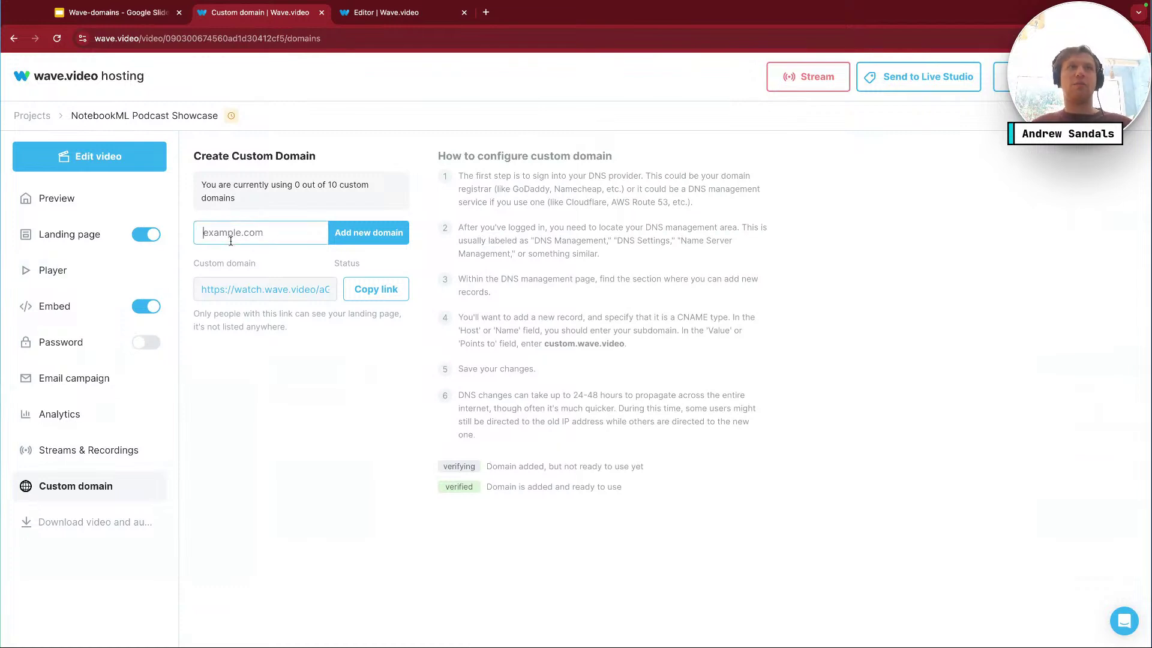
click(131, 15)
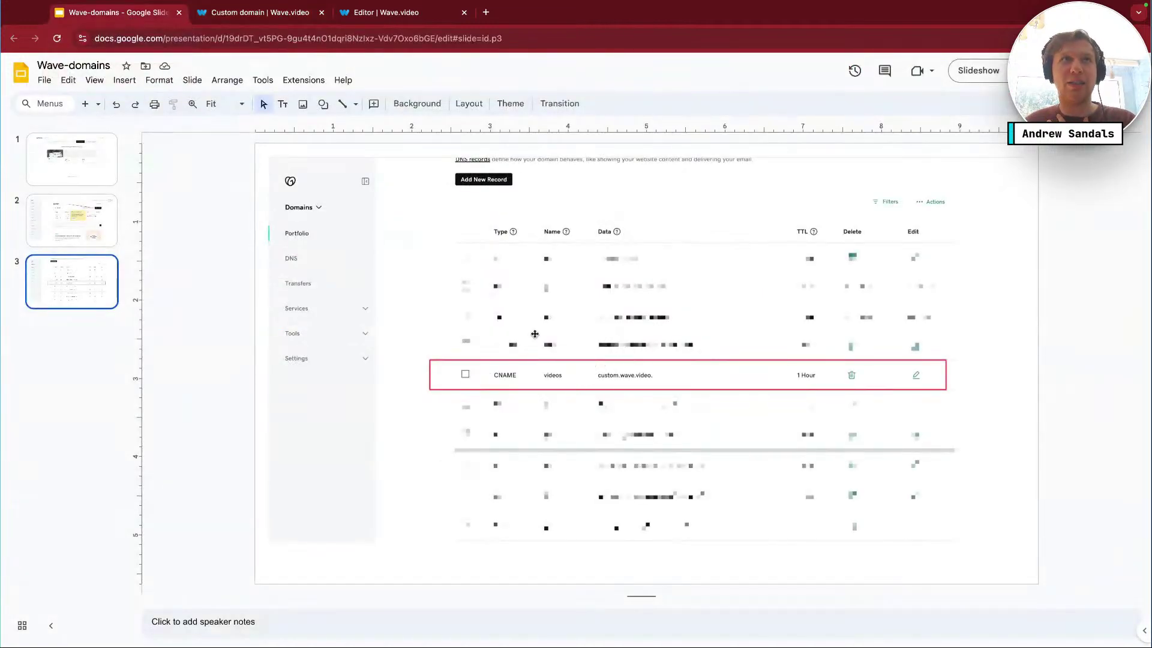
click(242, 28)
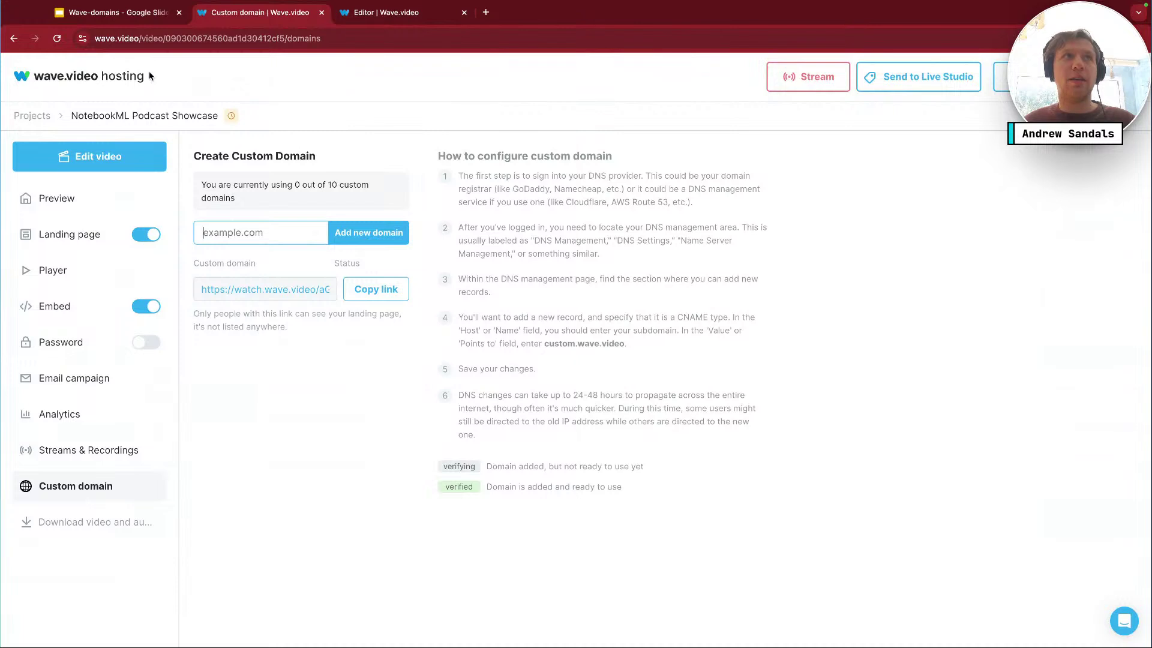
click(120, 12)
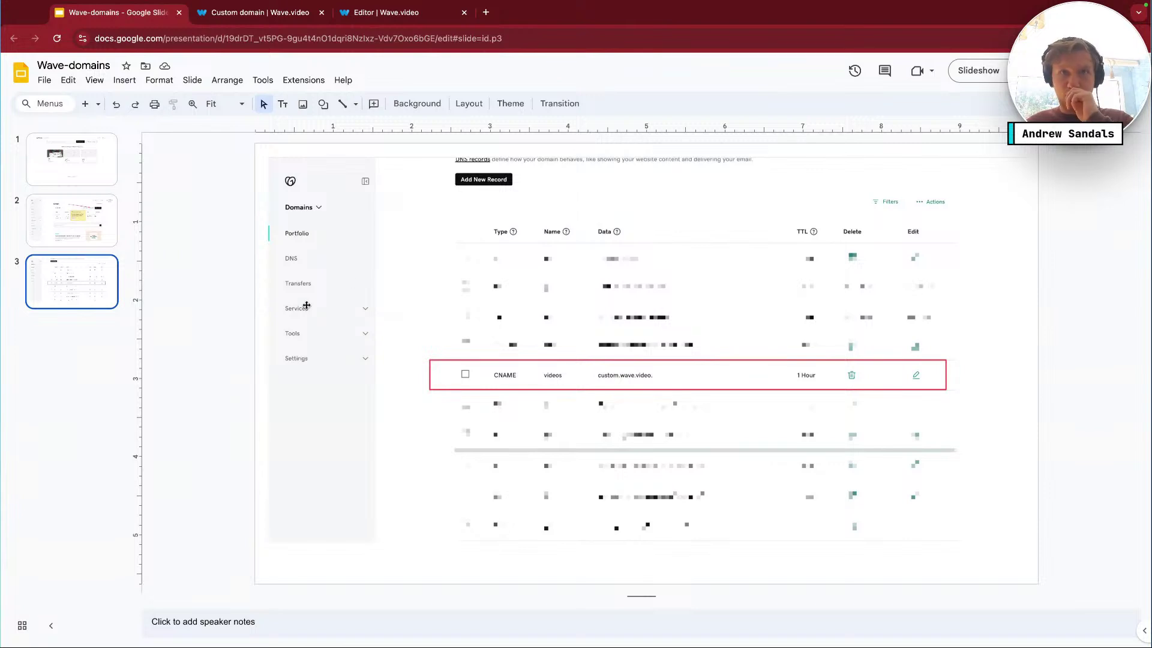
- Back in Wave.video, retry adding videos.jzox.com as a custom domain and dismiss the resulting notification
click(228, 12)
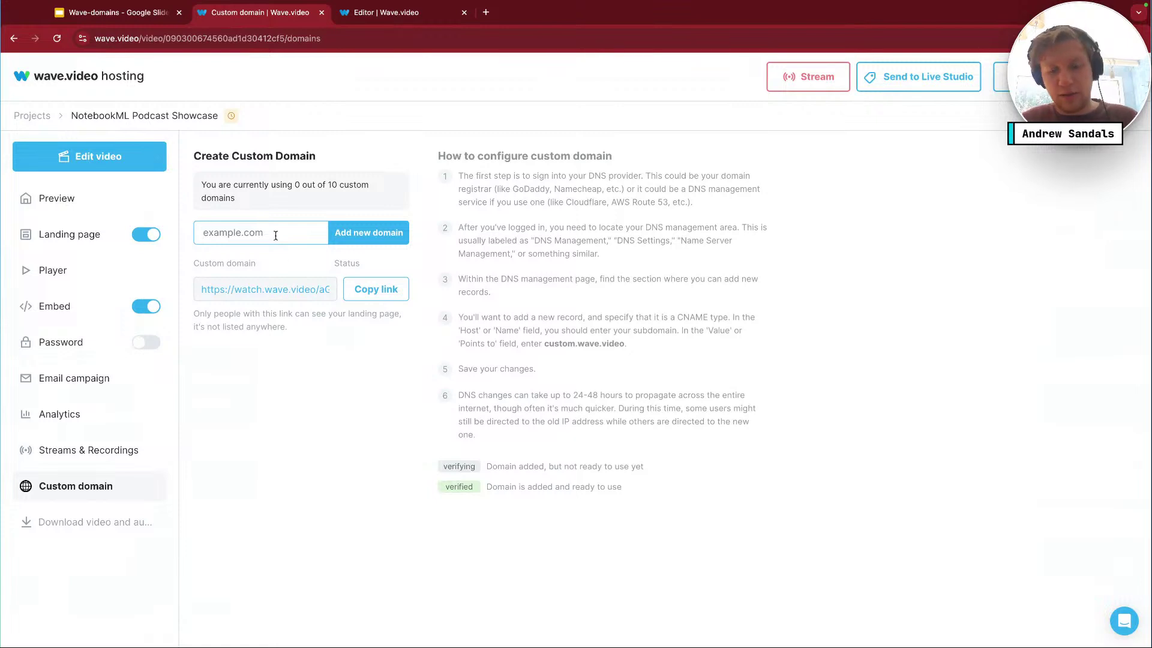
text(videos)
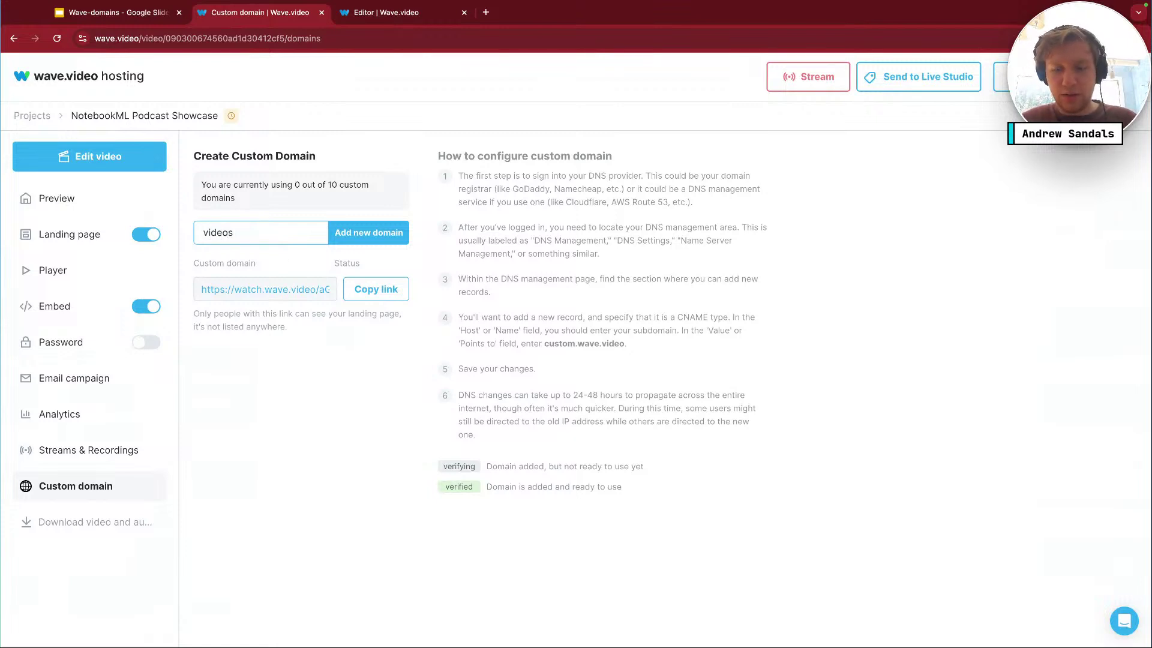
text(.jz)
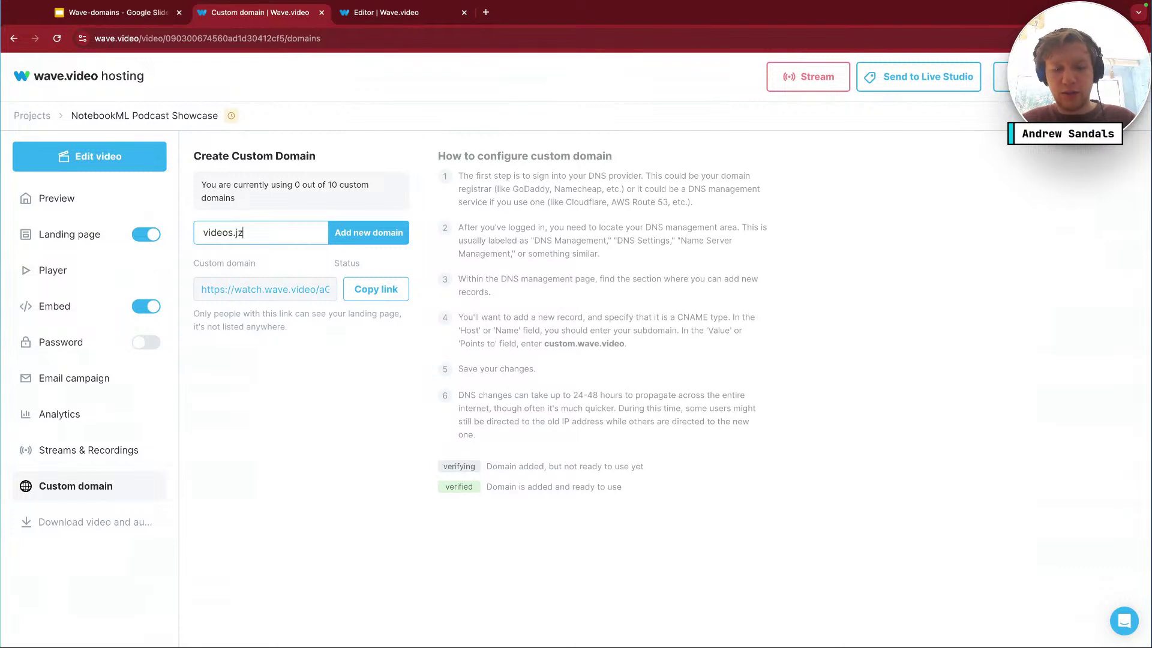
text(ox.com)
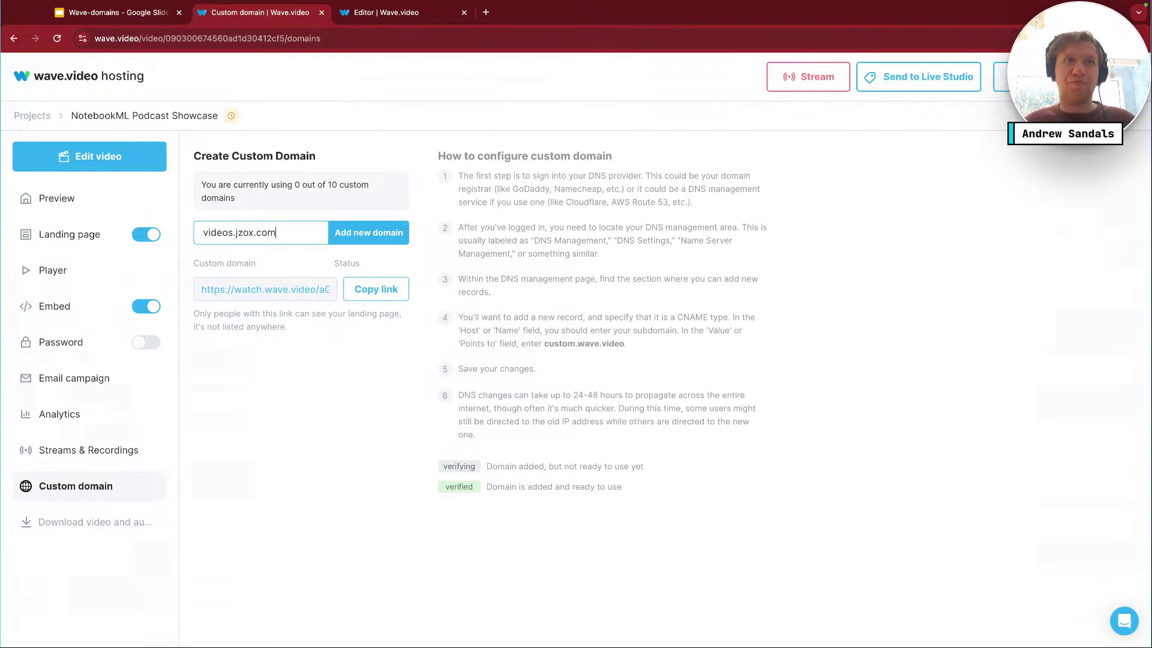
click(341, 229)
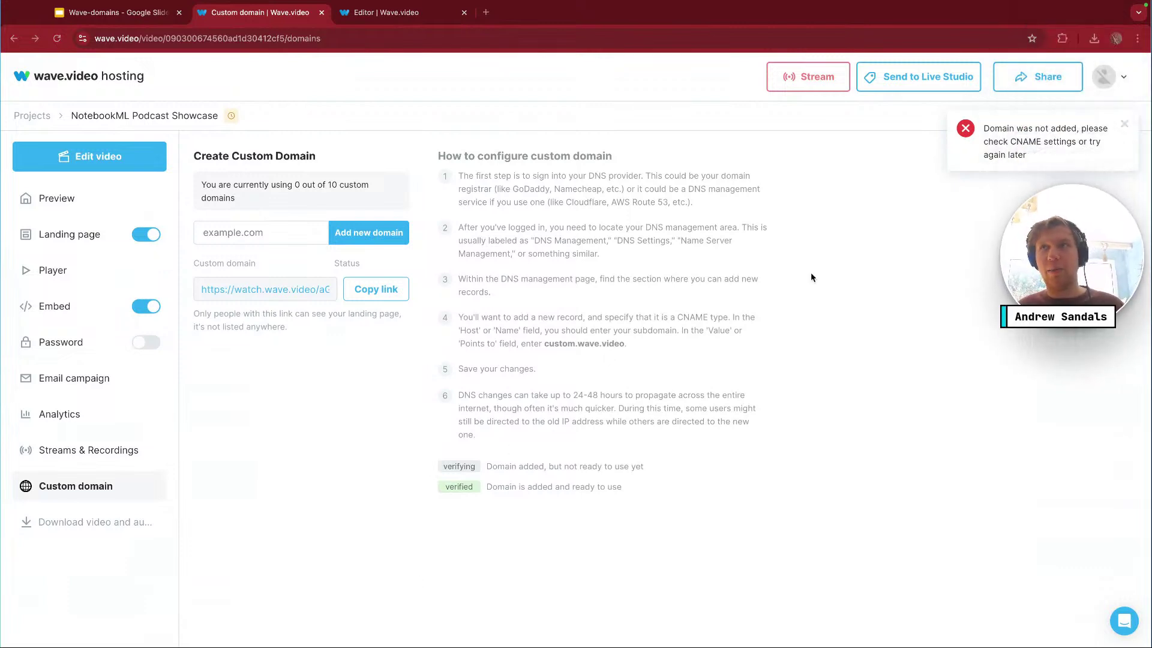
click(1123, 124)
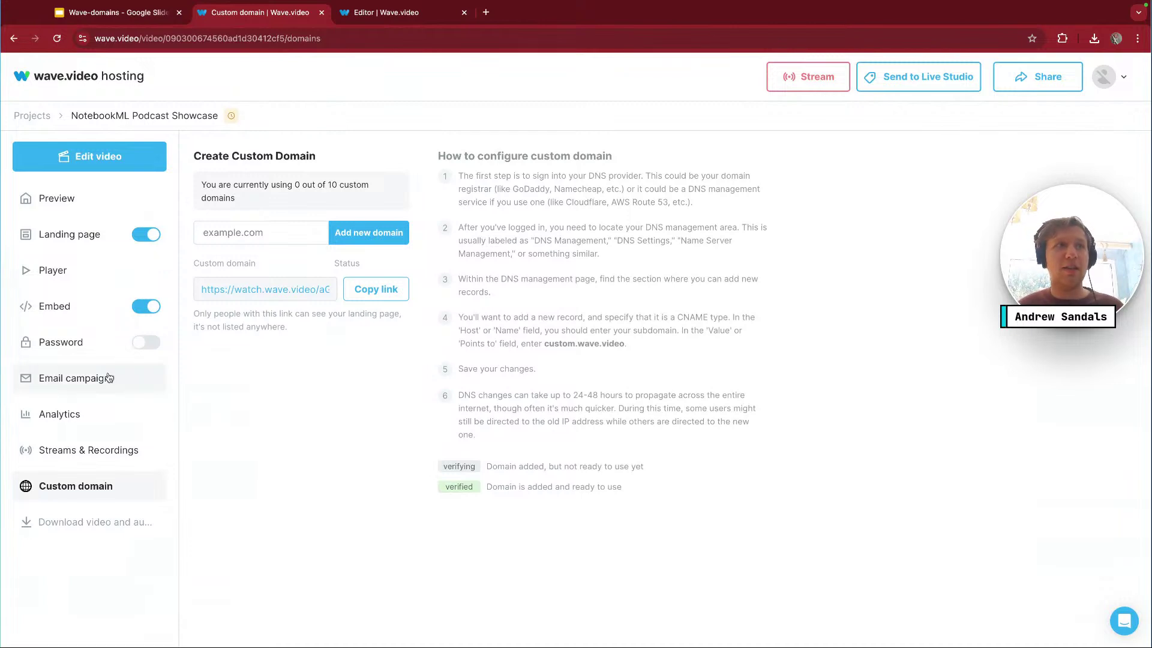
- Revisit the video's embed settings and custom domain page, finishing on the embed settings
click(120, 317)
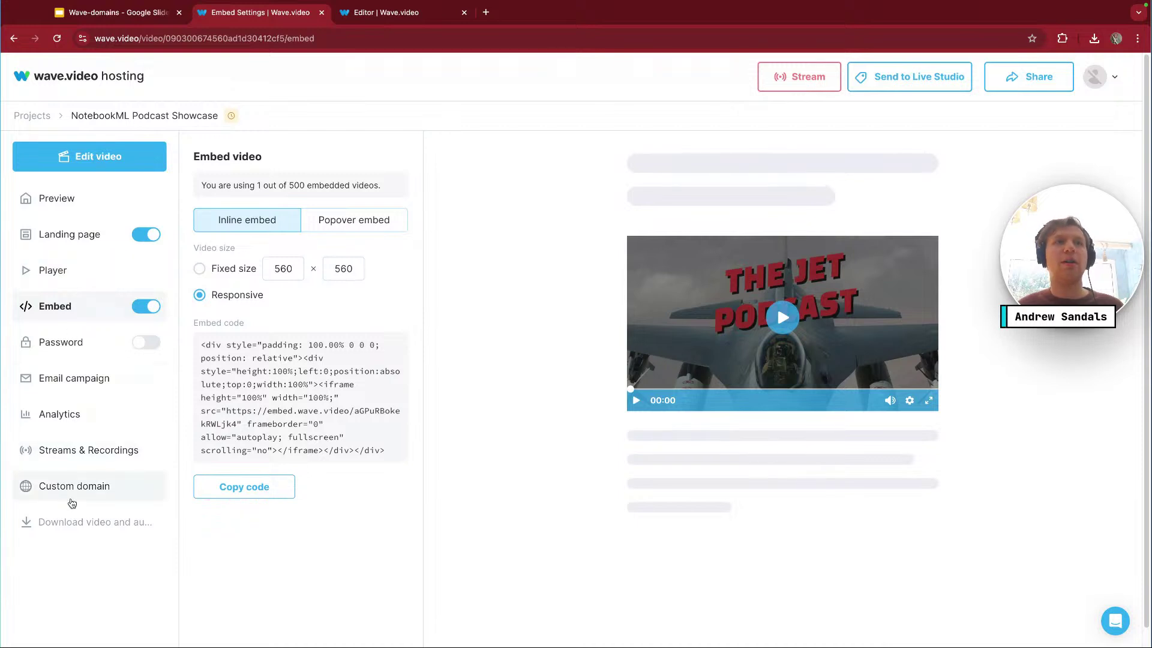
click(74, 502)
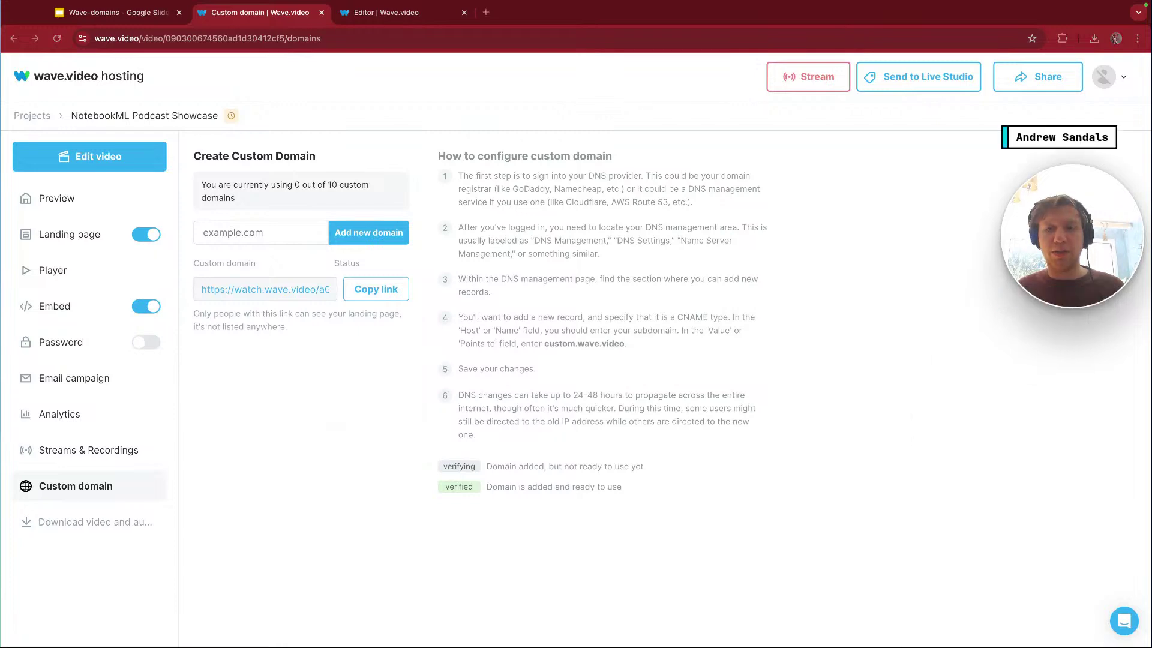
click(976, 392)
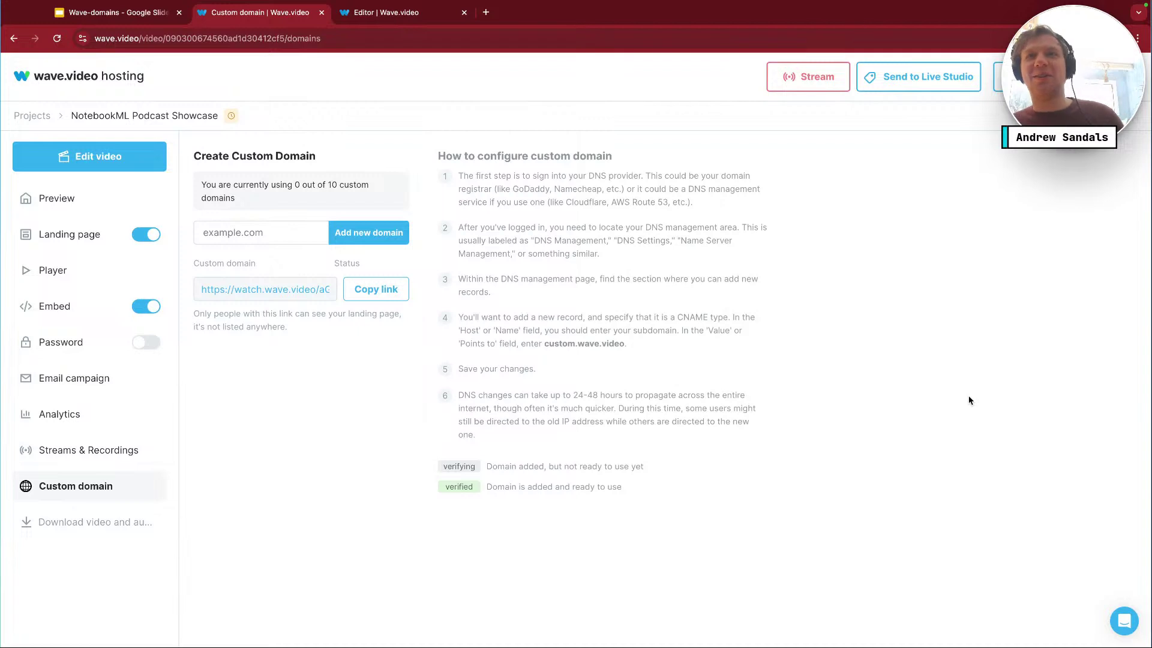
click(72, 310)
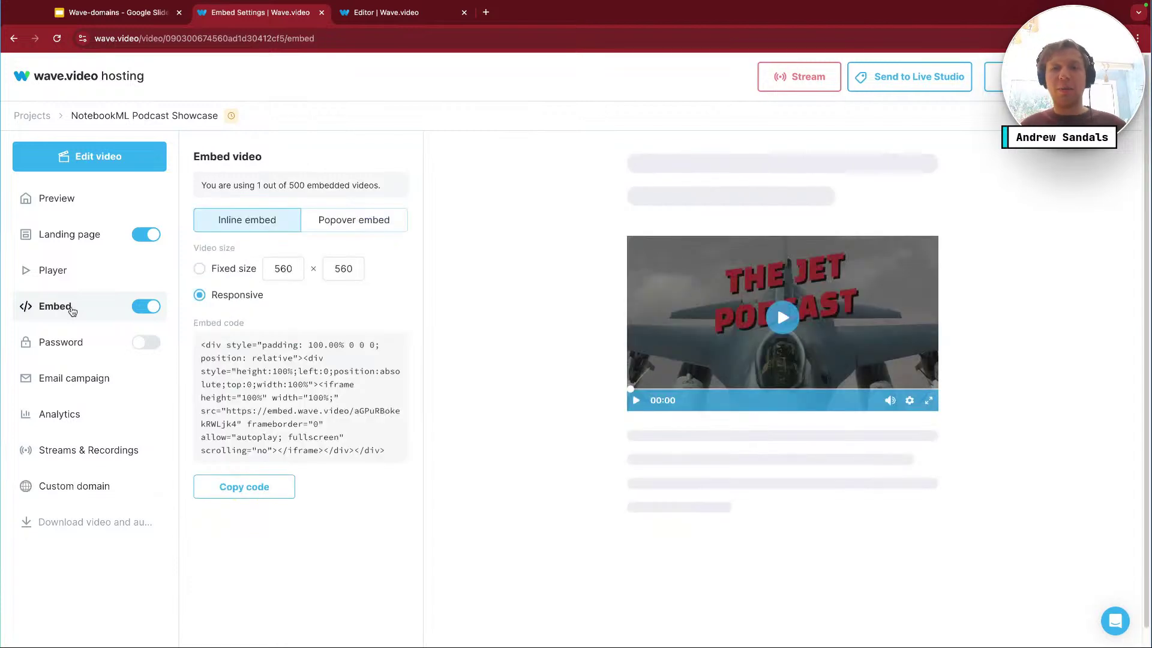